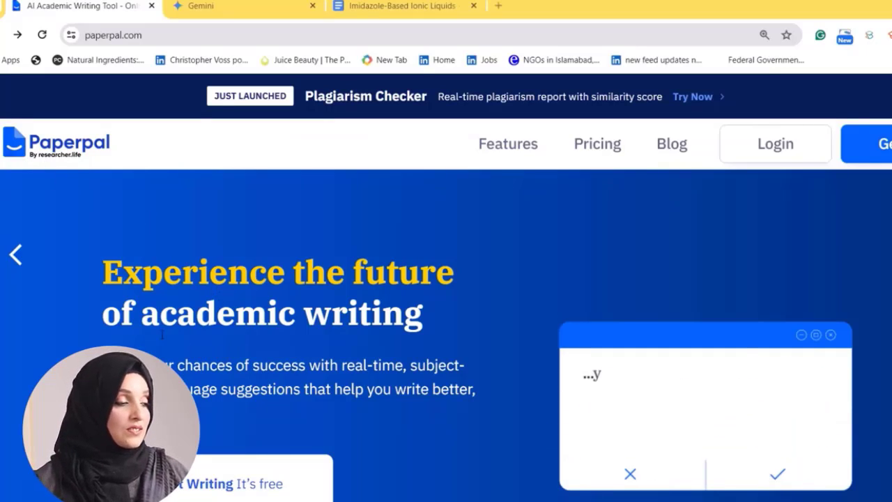
scroll(245, 344, down, 5)
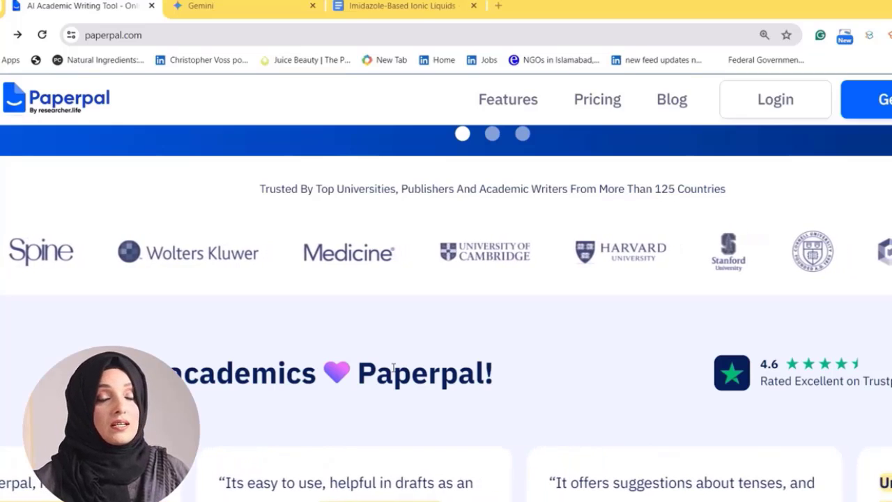
scroll(193, 311, down, 4)
scroll(811, 329, down, 2)
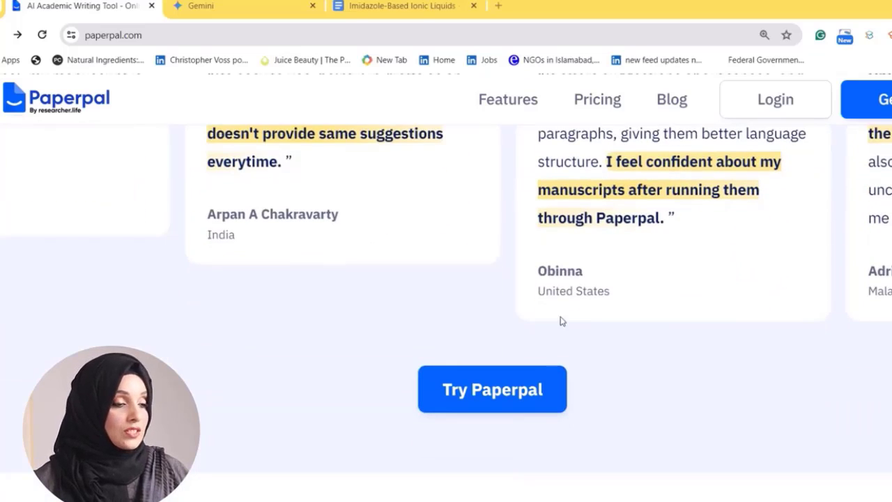
scroll(621, 314, down, 6)
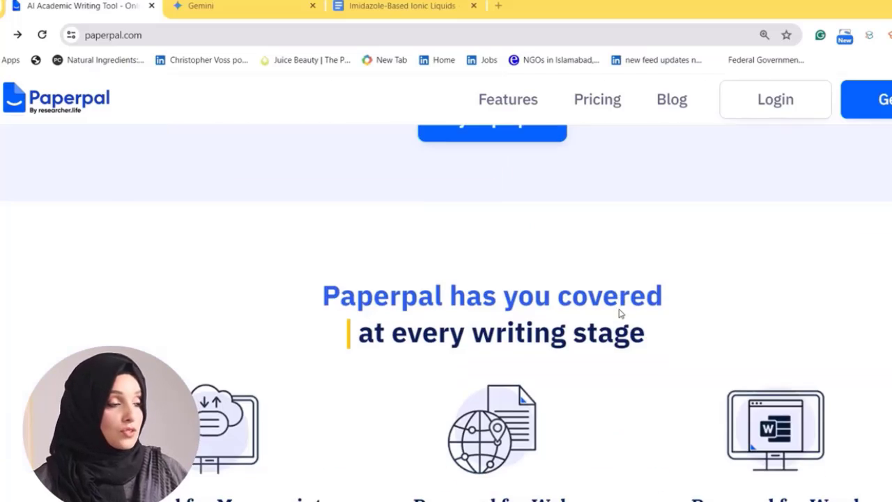
scroll(471, 270, up, 2)
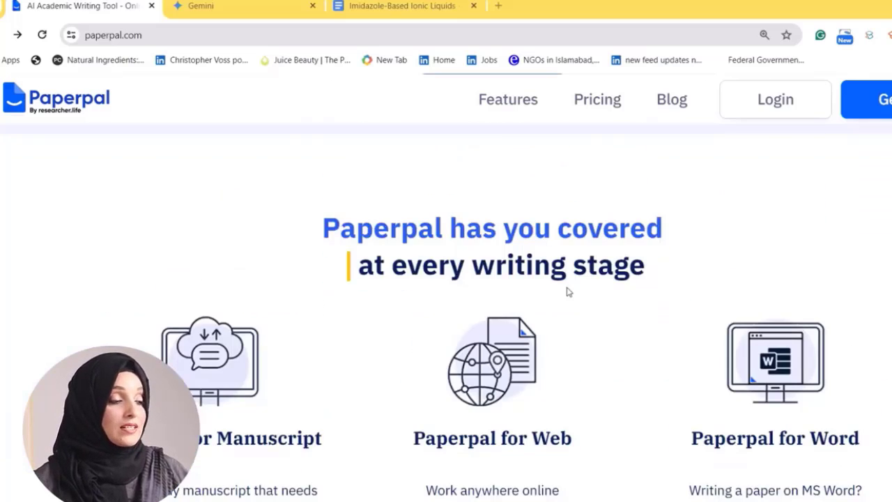
scroll(573, 299, down, 2)
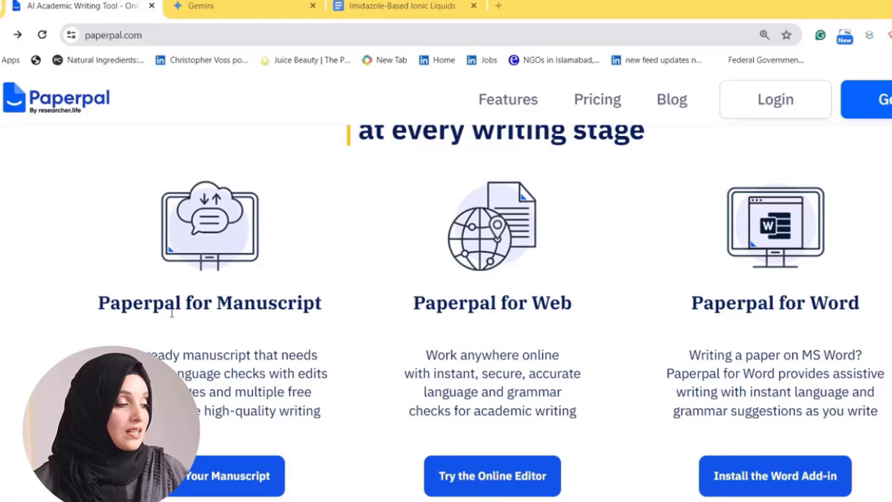
scroll(397, 339, down, 10)
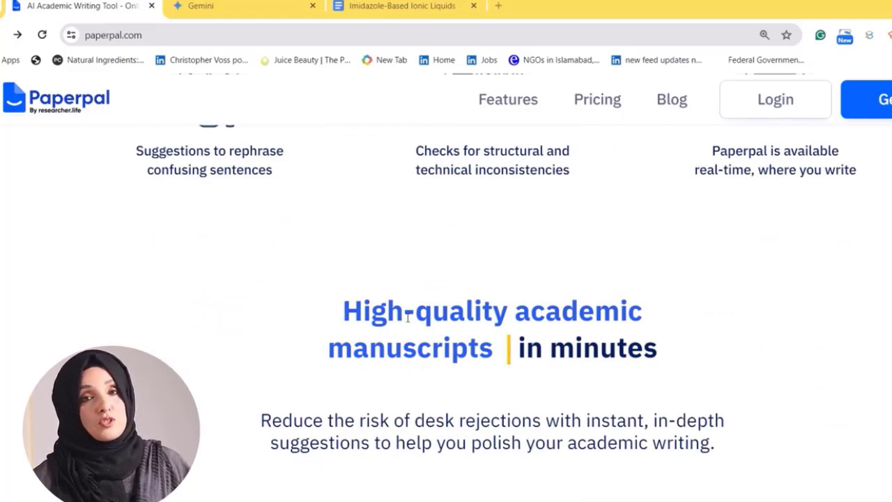
Review Paperpal's Free and Prime pricing plans
click(614, 104)
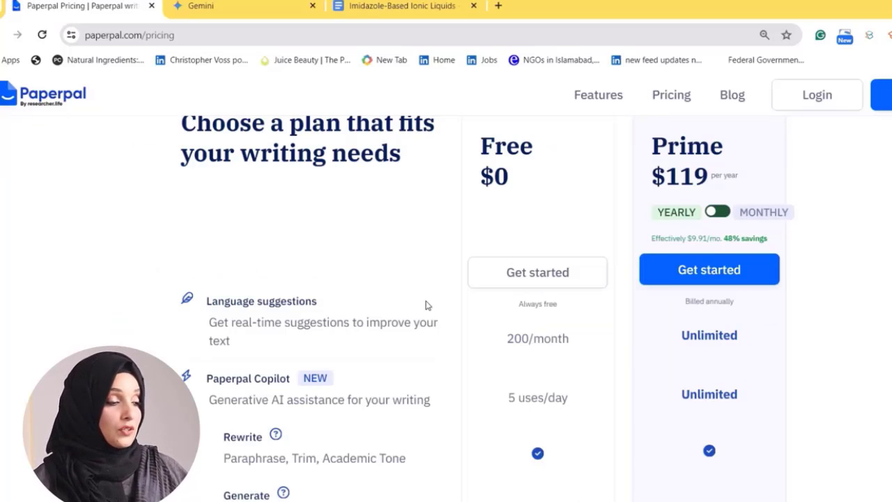
scroll(659, 259, down, 1)
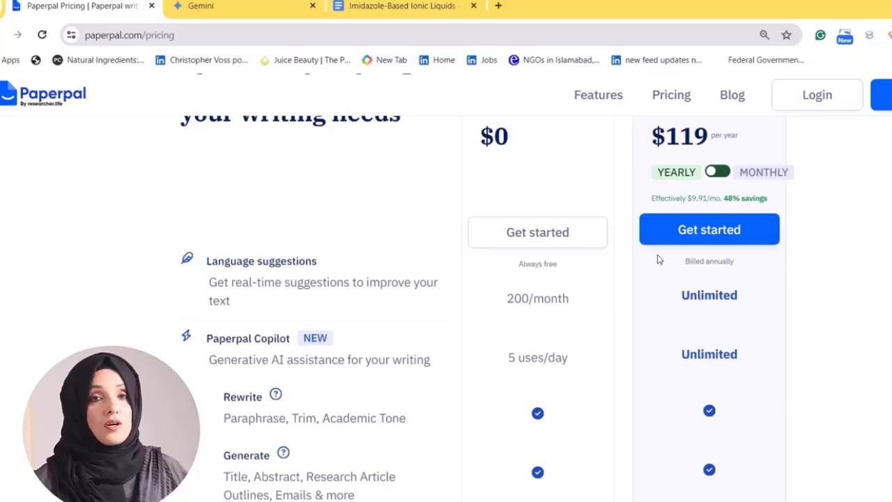
scroll(709, 262, up, 2)
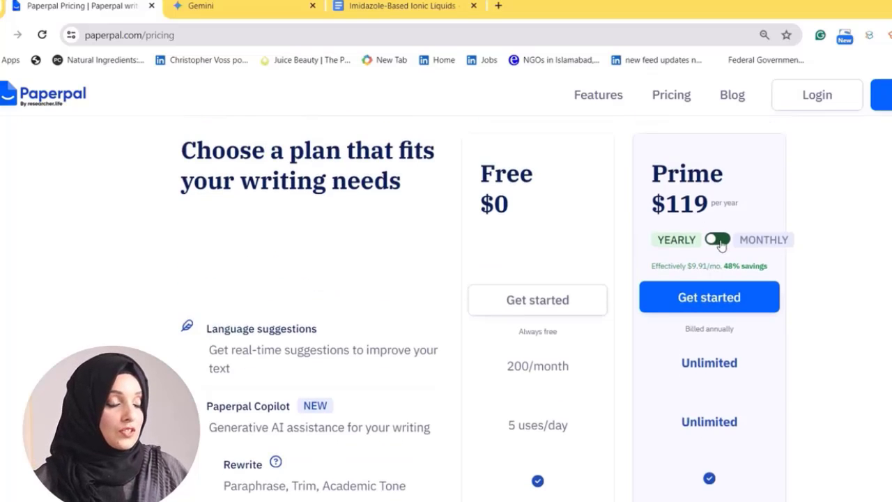
Sign in through Prime's Get started and create a new blank web document
click(709, 297)
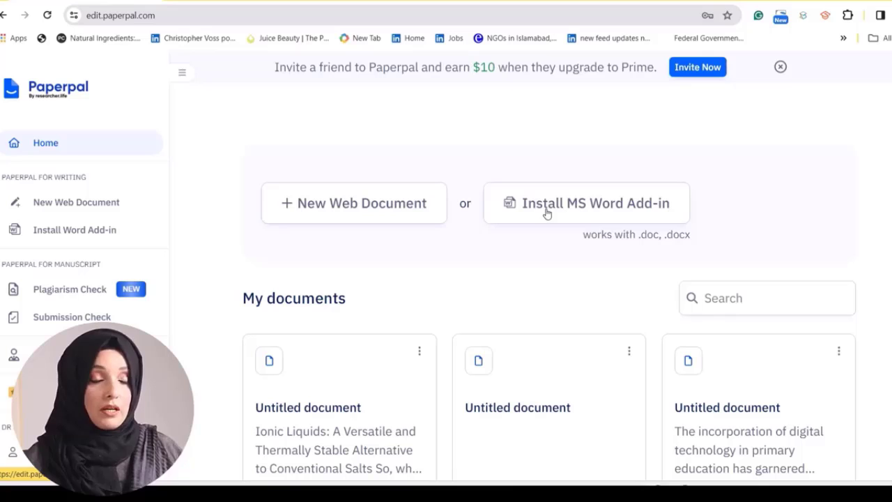
click(406, 210)
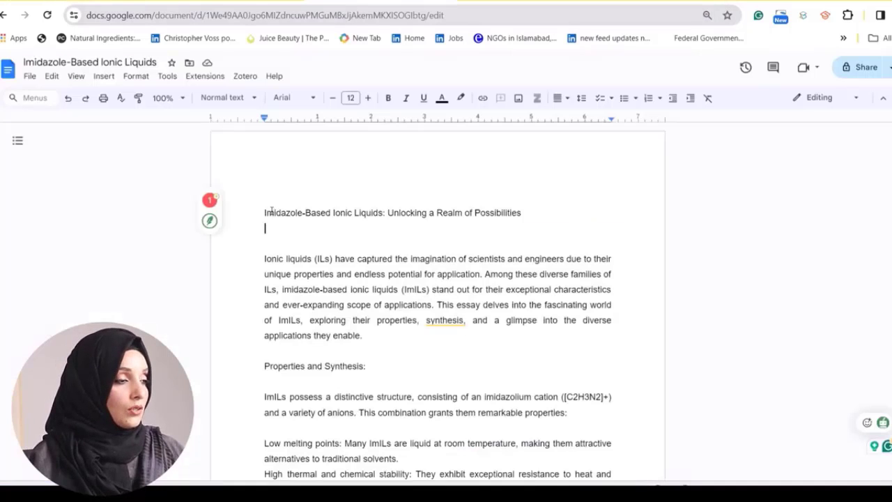
drag(265, 209, 364, 334)
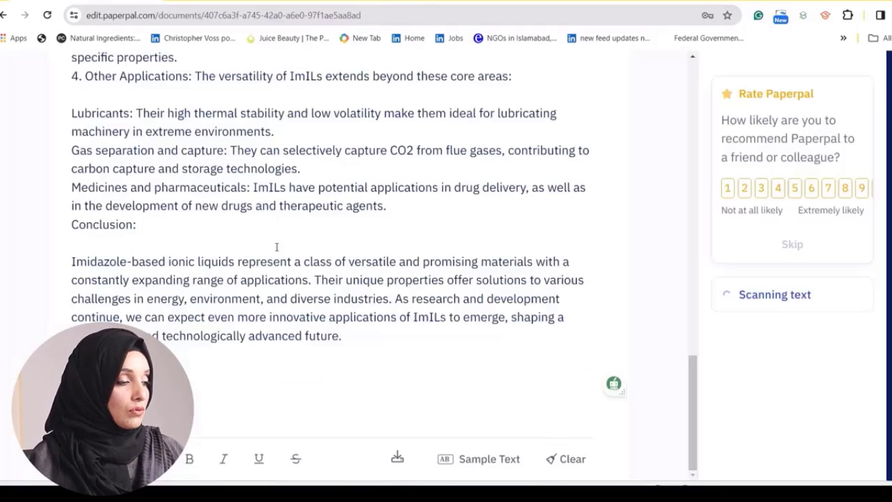
Scroll back to the top of the imidazole ionic liquids essay in Google Docs
scroll(276, 247, up, 20)
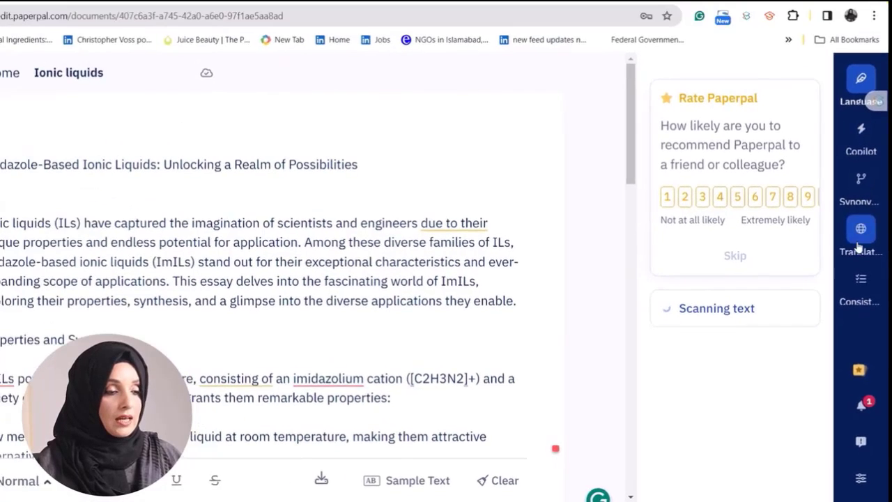
Accept the Word Choice and Preposition Usage fixes, so it reads 'stand out because of'
click(707, 133)
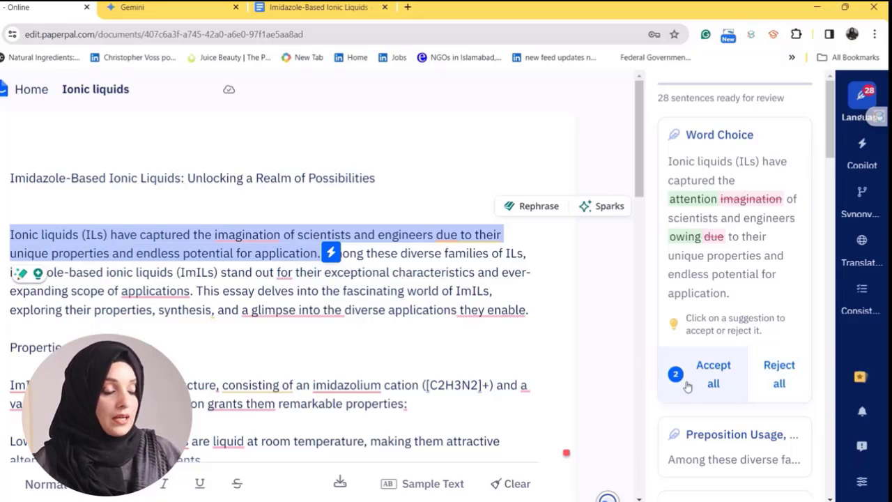
click(717, 384)
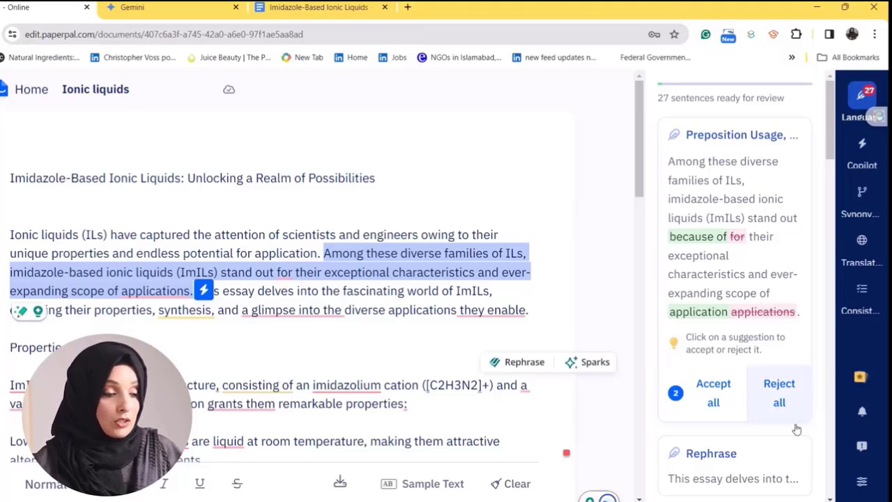
click(713, 397)
click(863, 150)
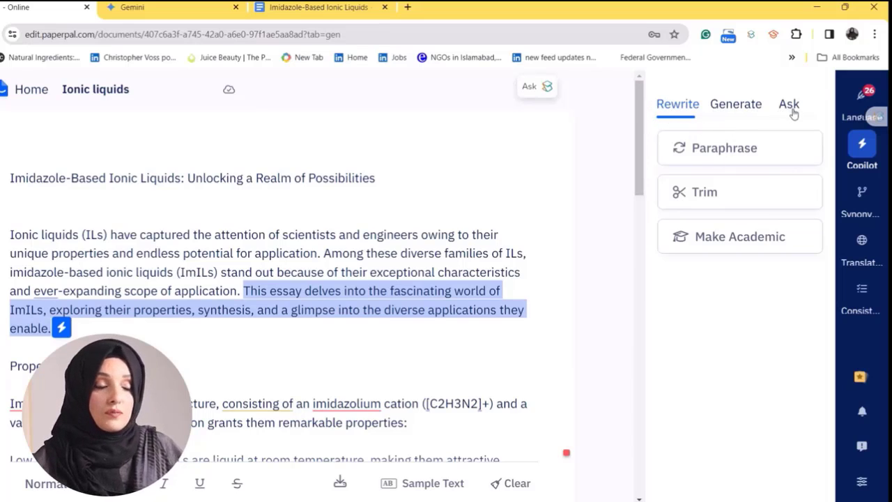
click(738, 111)
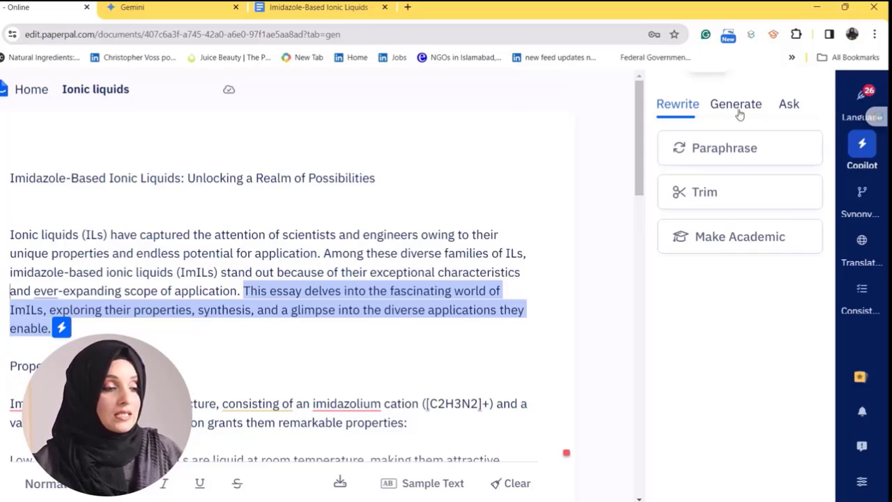
click(790, 108)
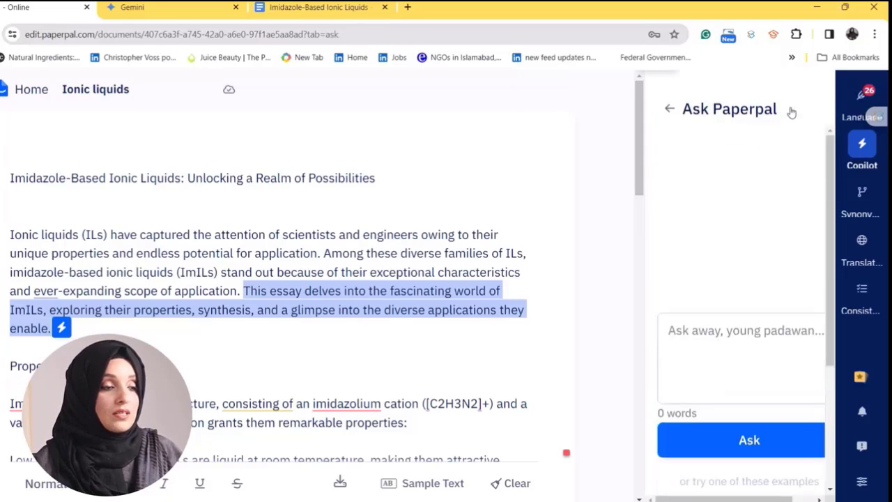
click(668, 111)
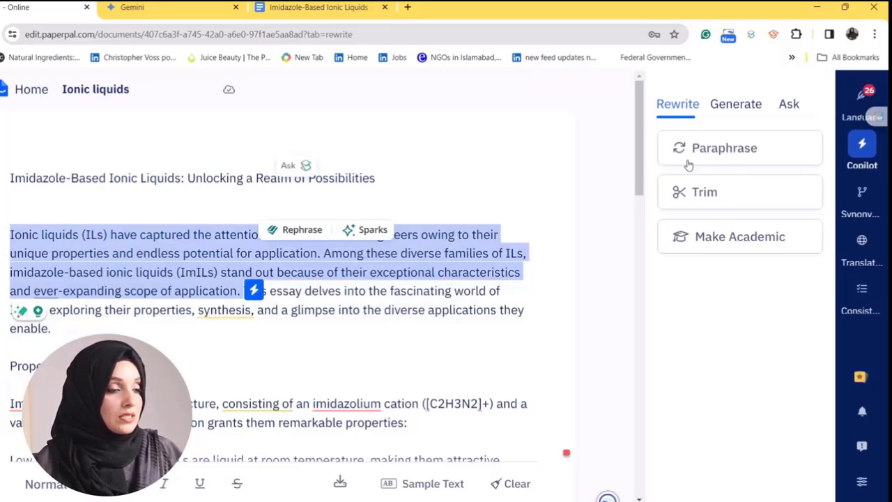
Generate a Copilot paraphrase of the essay's first paragraph on ionic liquids
click(709, 156)
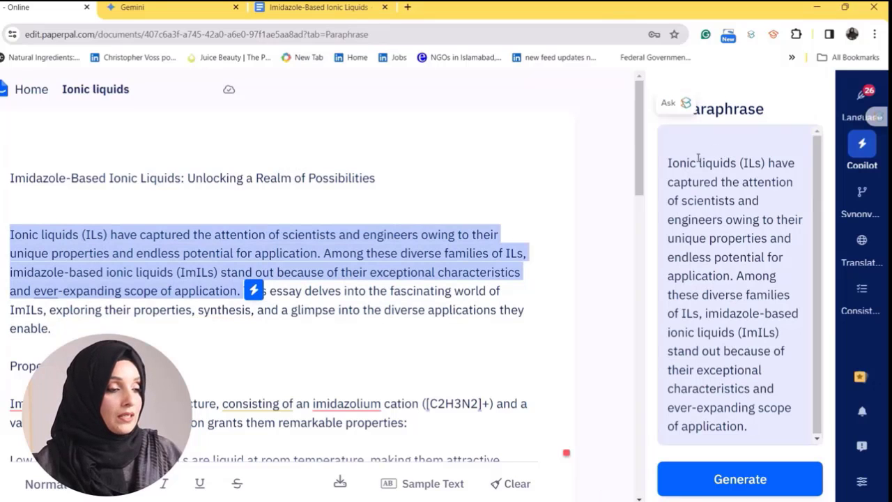
click(761, 481)
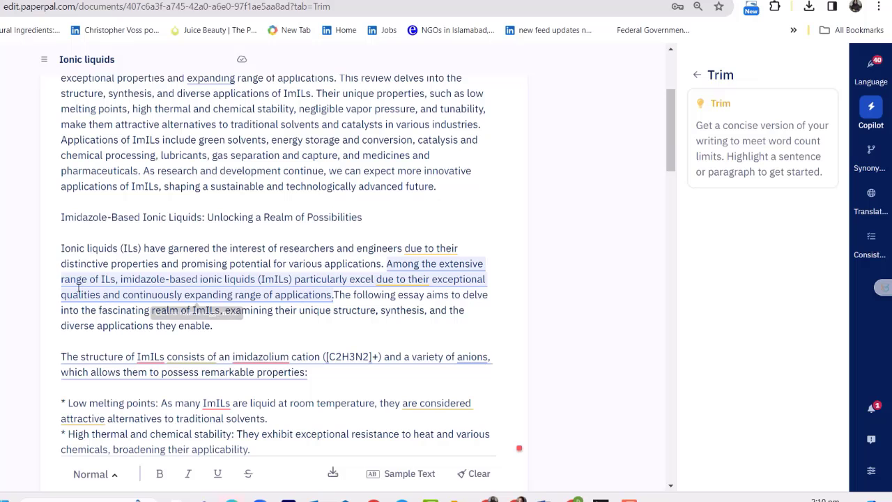
Select the whole opening paragraph and shorten it with Copilot's Trim text
drag(62, 249, 218, 328)
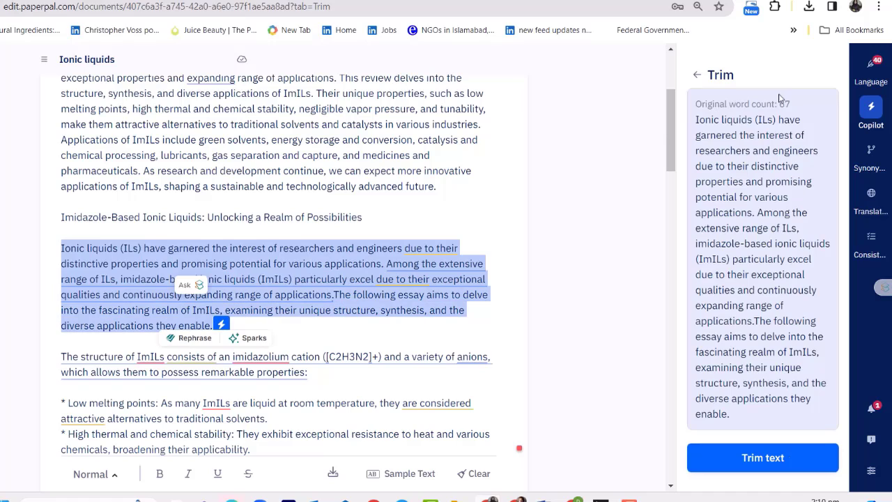
click(791, 462)
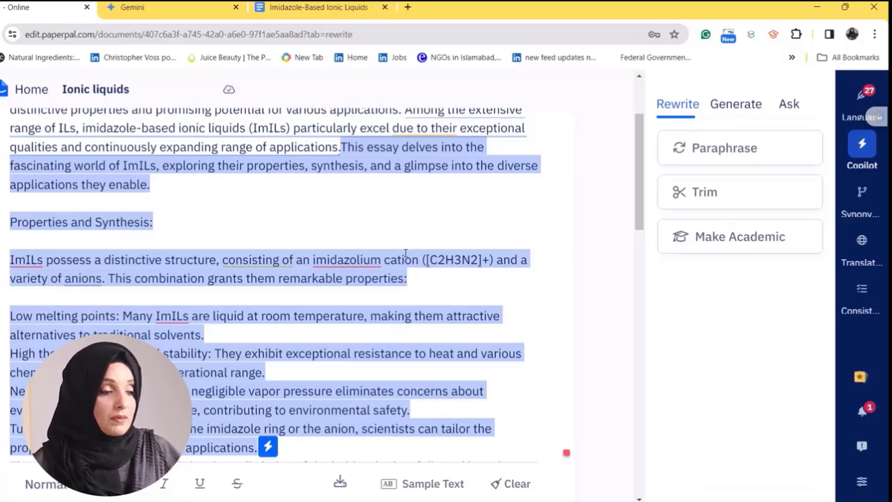
Replace the selection with the Make Academic rewrite opening 'The following essay aims to delve'
click(709, 239)
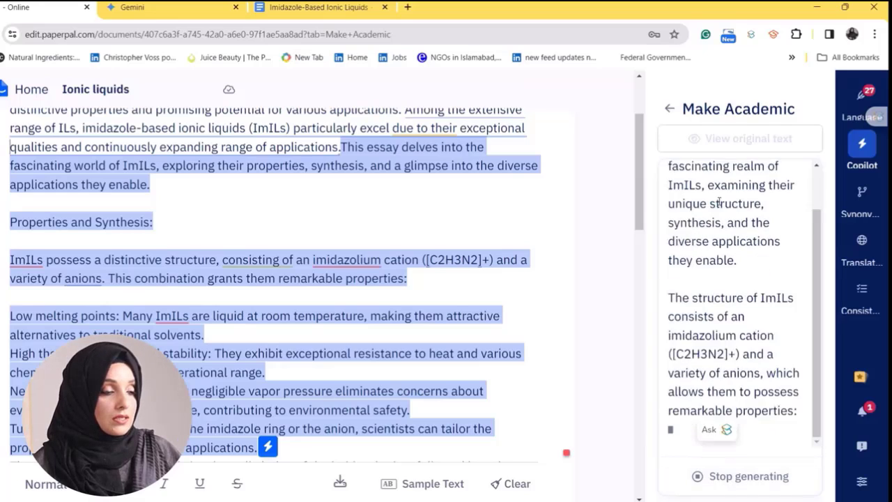
scroll(710, 218, up, 3)
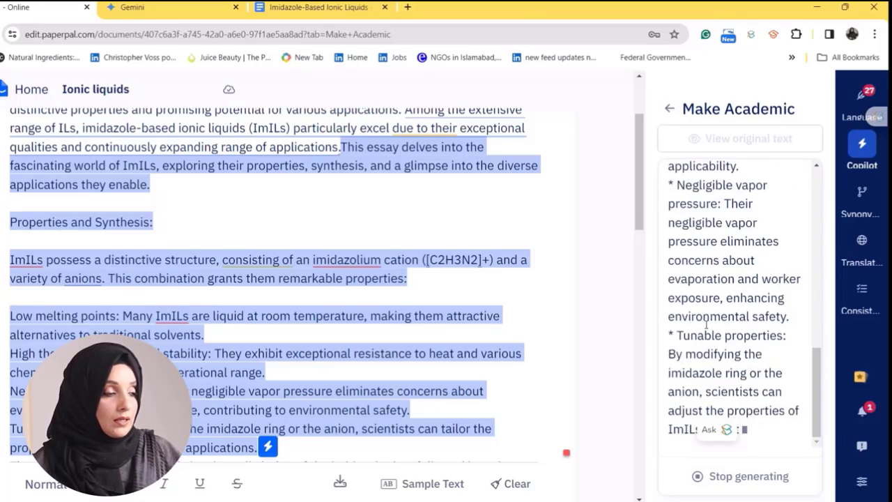
scroll(326, 285, down, 1)
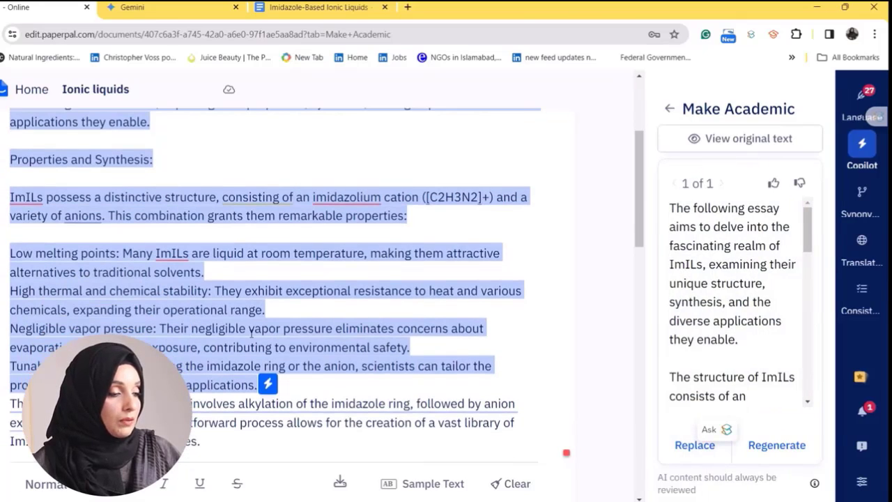
scroll(326, 285, up, 2)
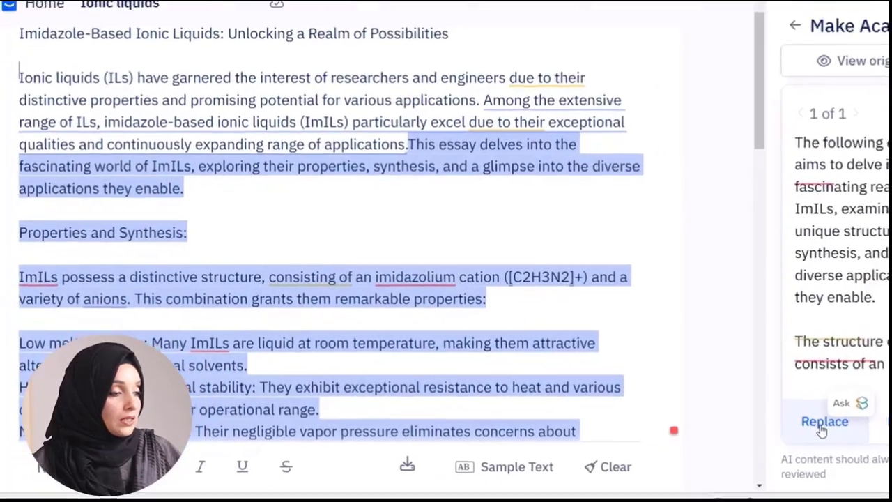
click(695, 445)
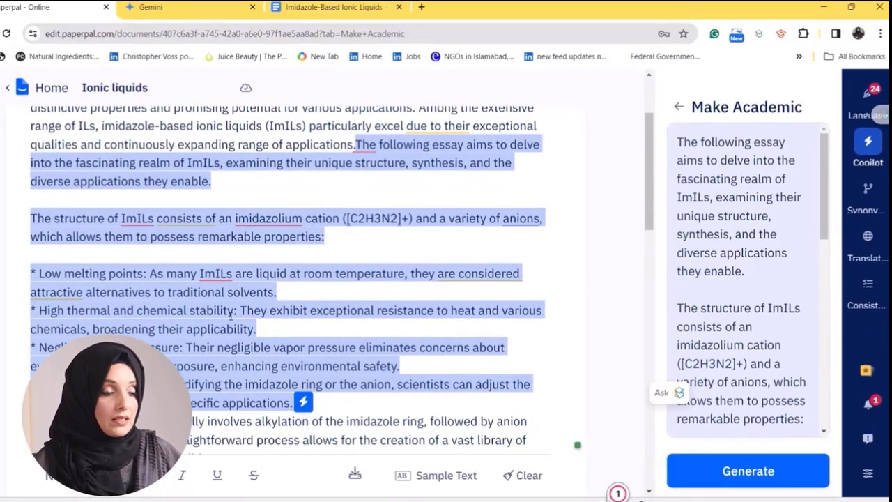
click(815, 12)
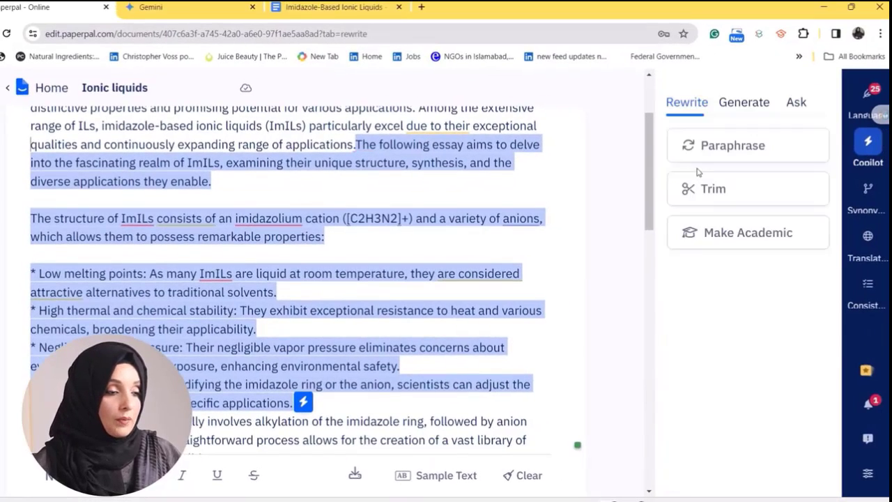
Show the Generate outline templates: Research article, Case report, Essay, Statement of purpose
click(741, 104)
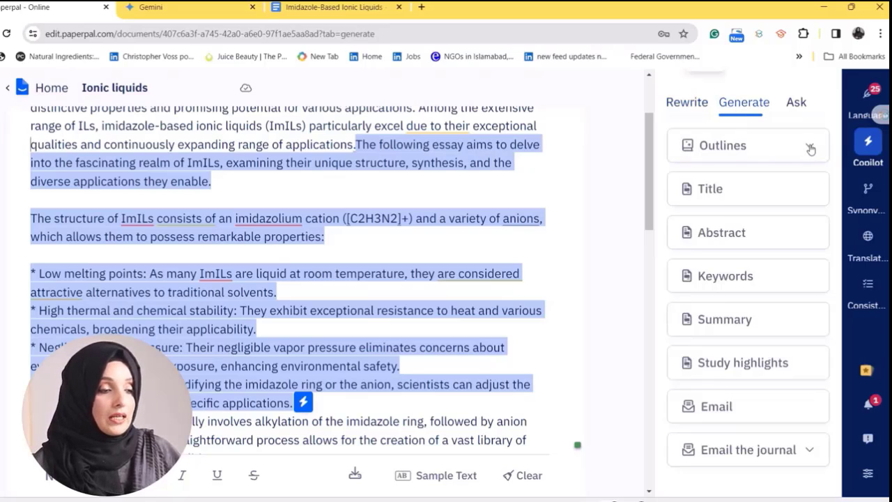
click(810, 148)
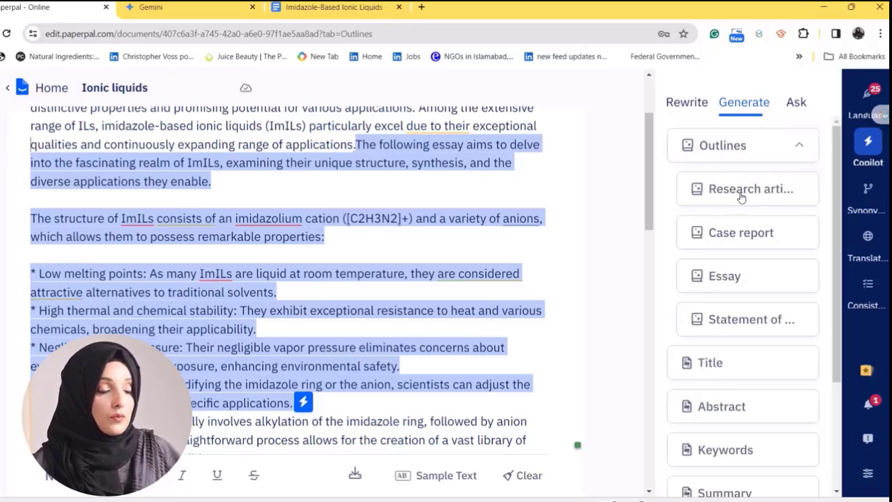
Set up a Research article outline starting with Introduction in Physical sciences
click(741, 197)
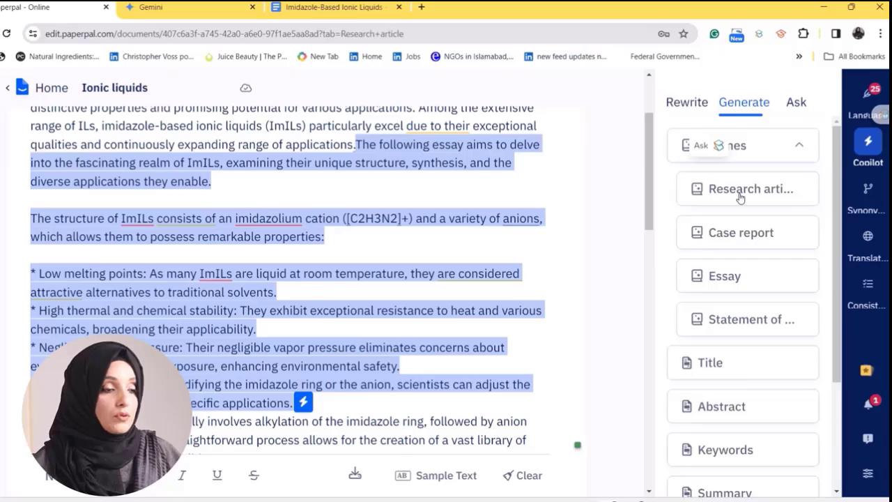
click(818, 164)
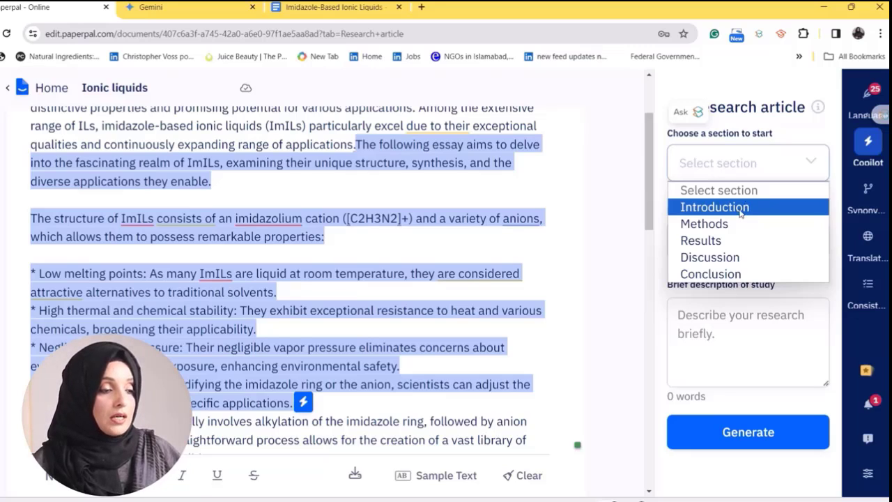
click(740, 209)
click(811, 241)
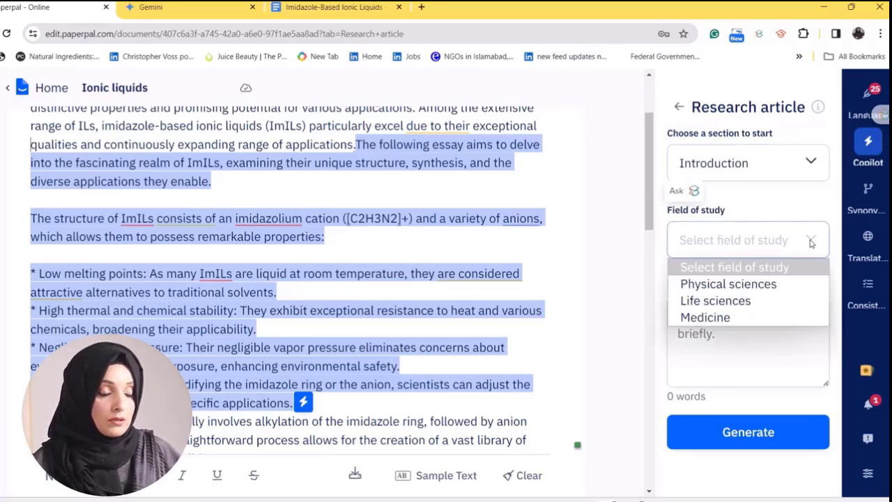
click(772, 286)
Paste the title and first paragraph as the brief description and generate the introduction
click(733, 349)
scroll(279, 279, up, 3)
drag(356, 267, 31, 267)
mouse_move(43, 219)
click(30, 193)
drag(30, 174, 239, 312)
key(ctrl+c)
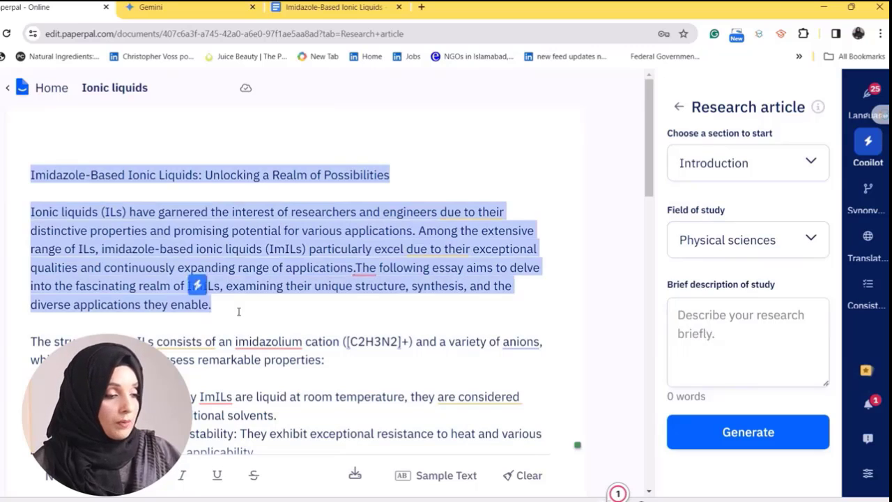
click(725, 339)
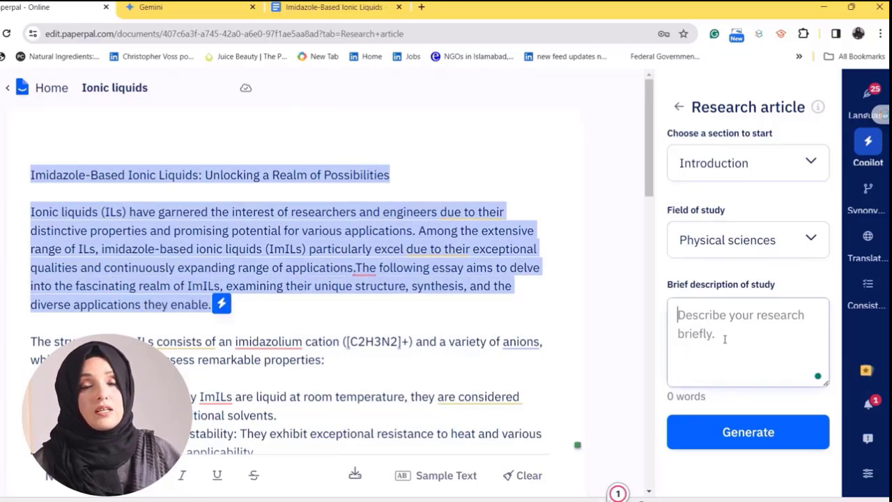
key(ctrl+v)
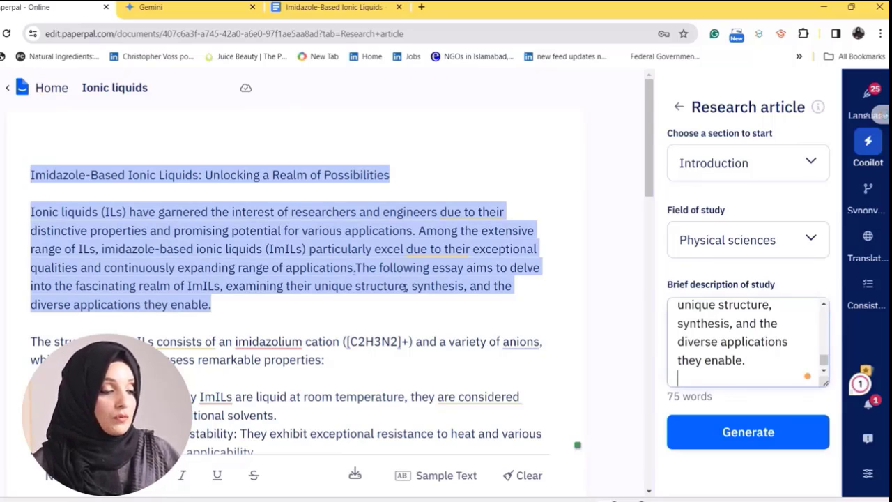
click(727, 441)
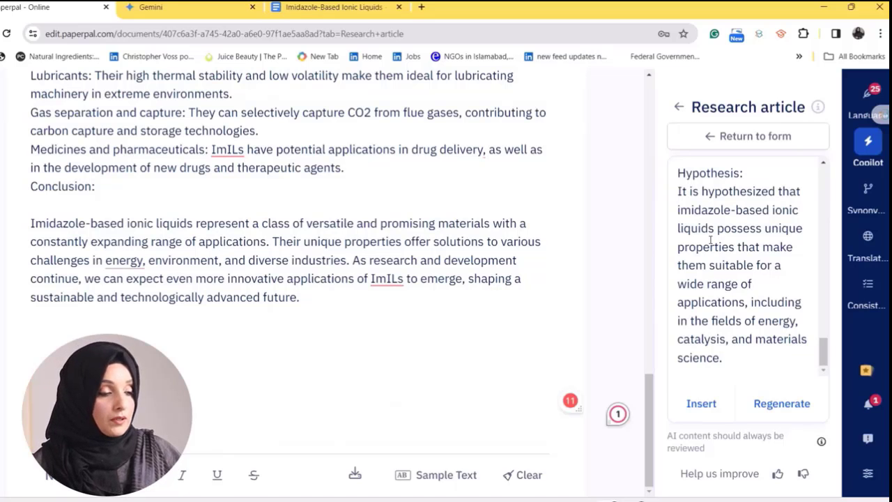
Insert the Background-to-Hypothesis introduction below the conclusion and review the added sections
scroll(731, 288, up, 5)
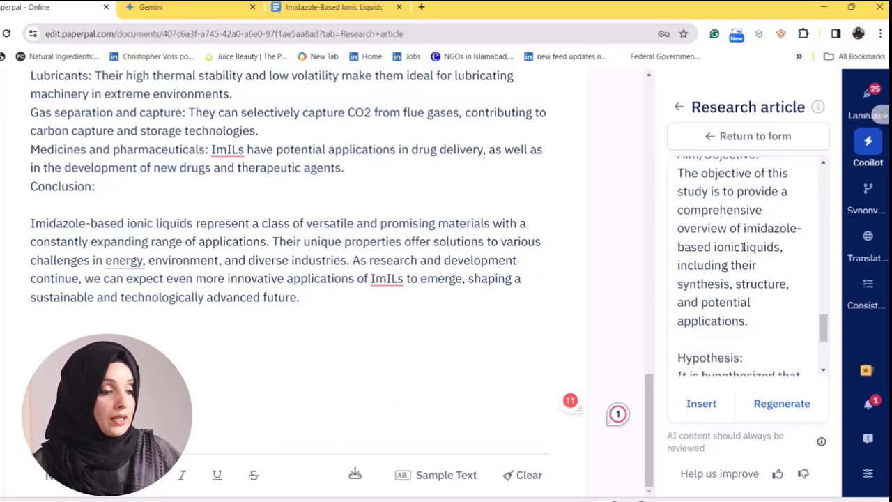
scroll(740, 279, up, 5)
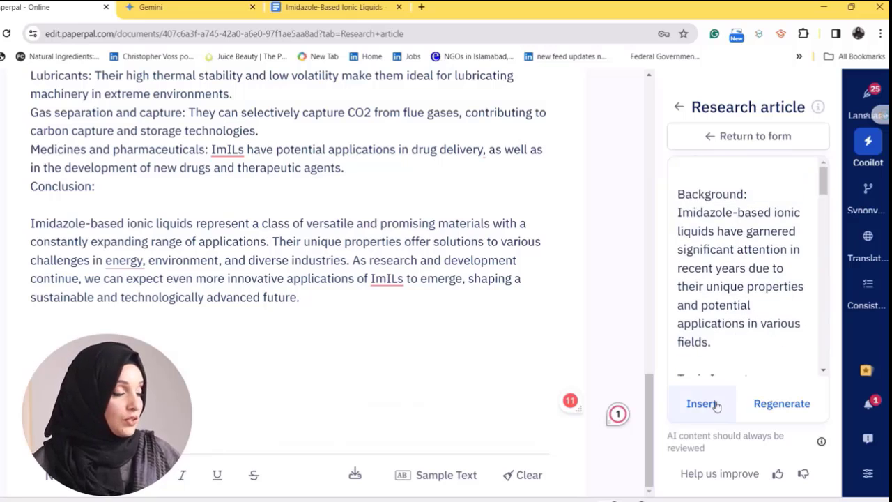
click(710, 405)
scroll(134, 246, up, 10)
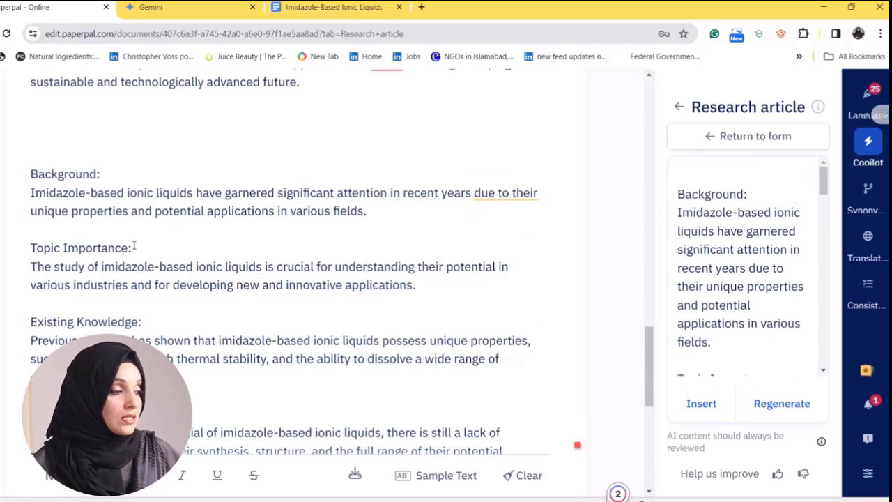
scroll(126, 240, down, 2)
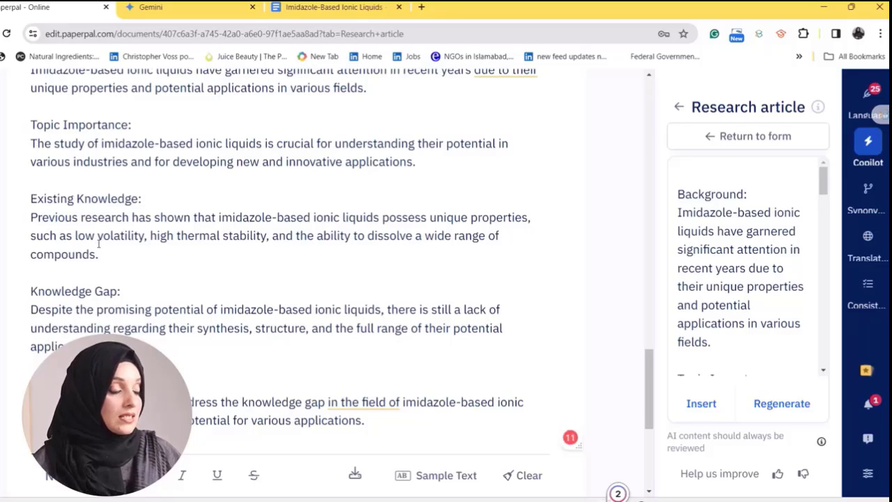
scroll(39, 288, down, 2)
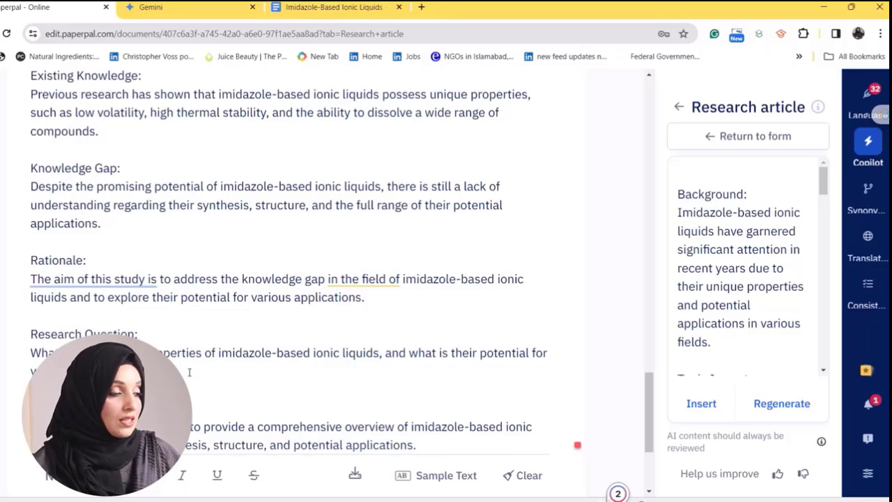
scroll(188, 372, down, 2)
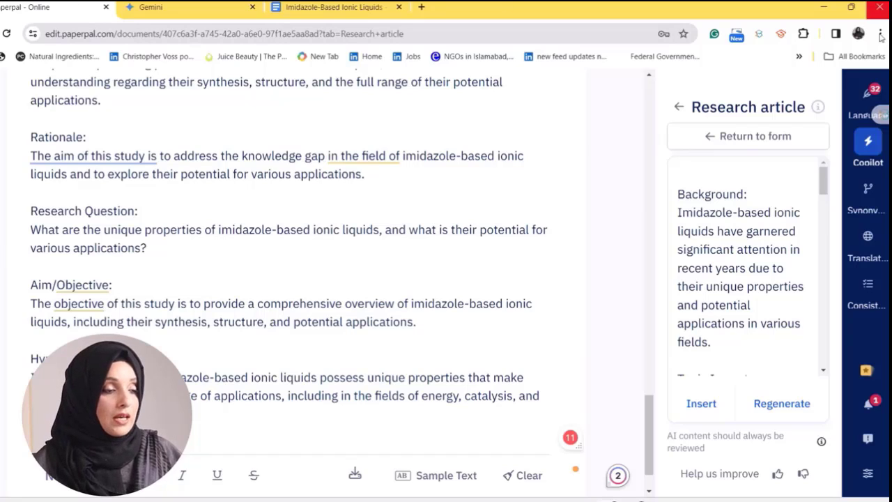
Generate a suggested research paper title with Paperpal's Title generator
click(679, 107)
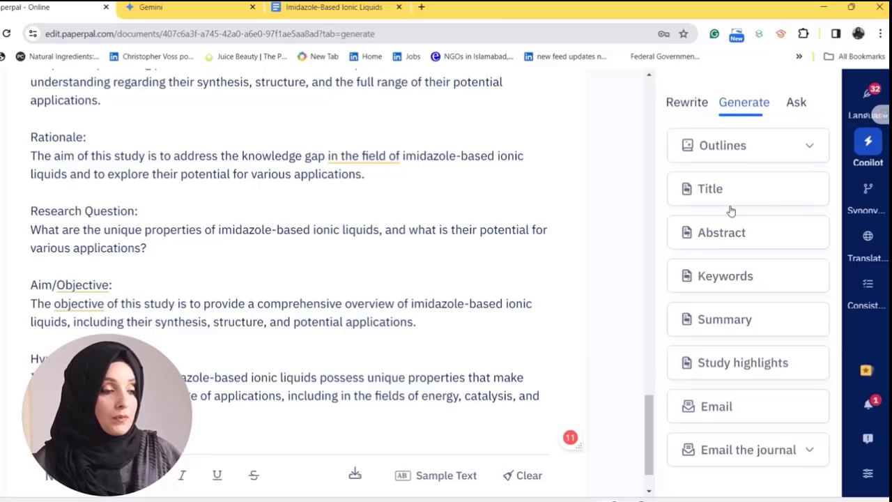
click(810, 149)
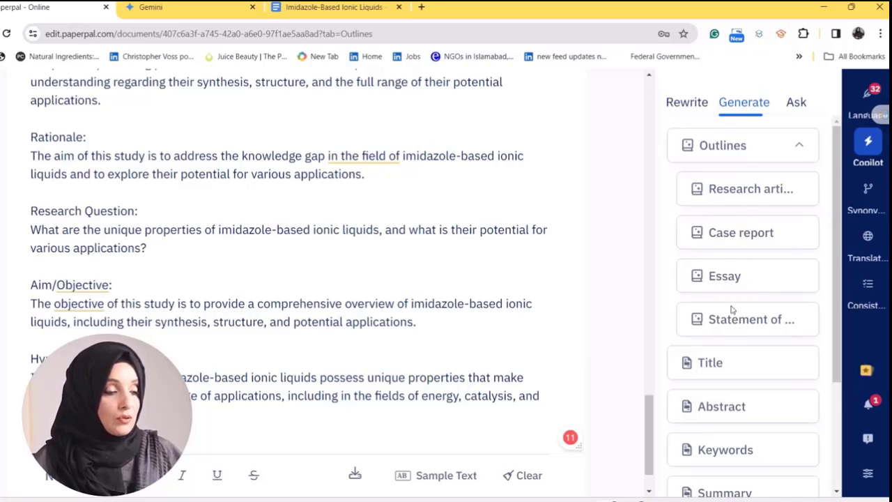
click(700, 368)
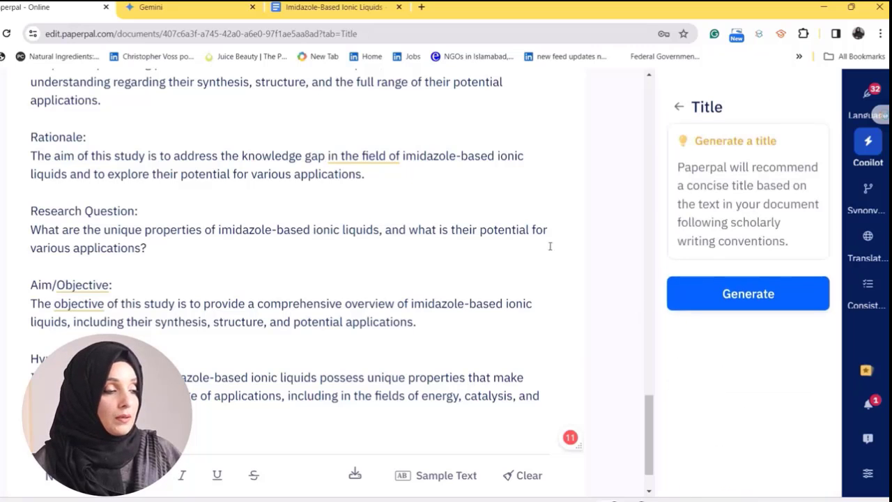
scroll(304, 278, up, 5)
scroll(304, 277, up, 10)
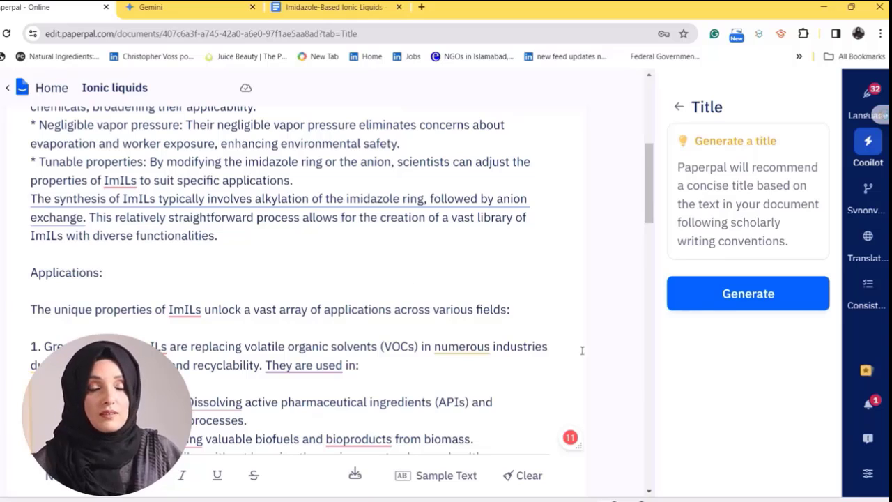
click(725, 305)
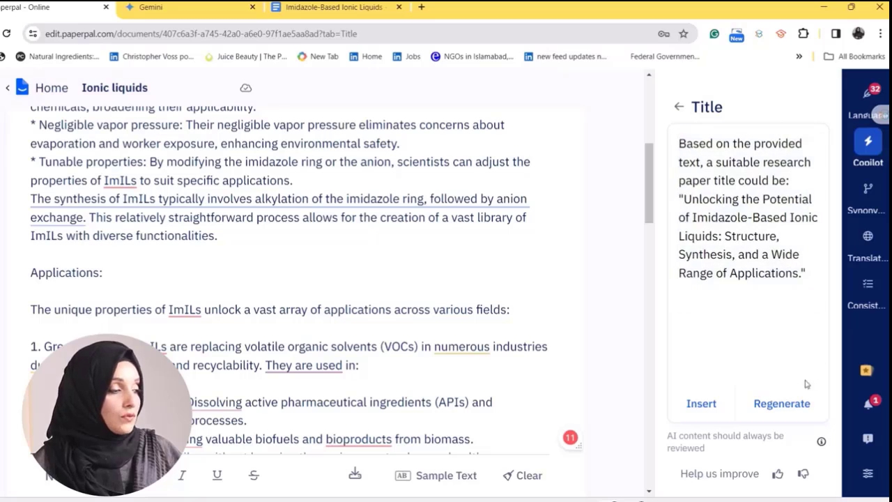
Regenerate and insert 'Unlocking the Potential of Imidazole-Based Ionic Liquids: A Comprehensive Review…' at the top
scroll(404, 240, up, 4)
scroll(405, 240, up, 2)
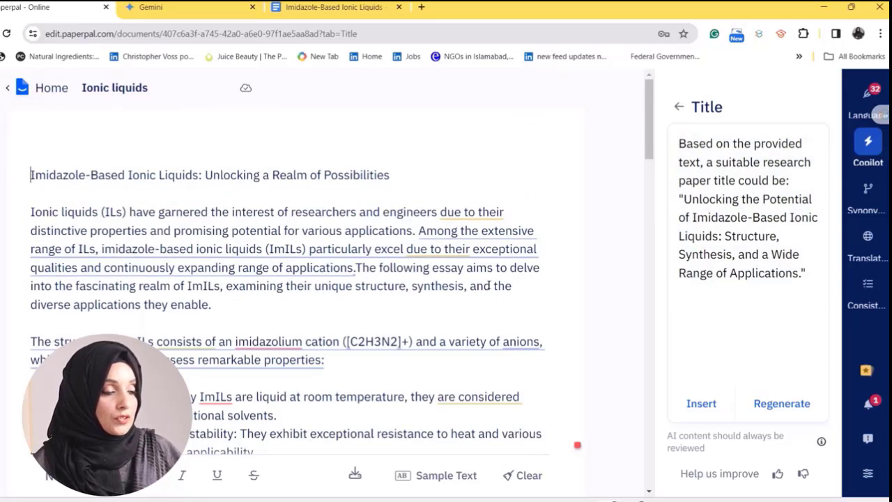
click(773, 405)
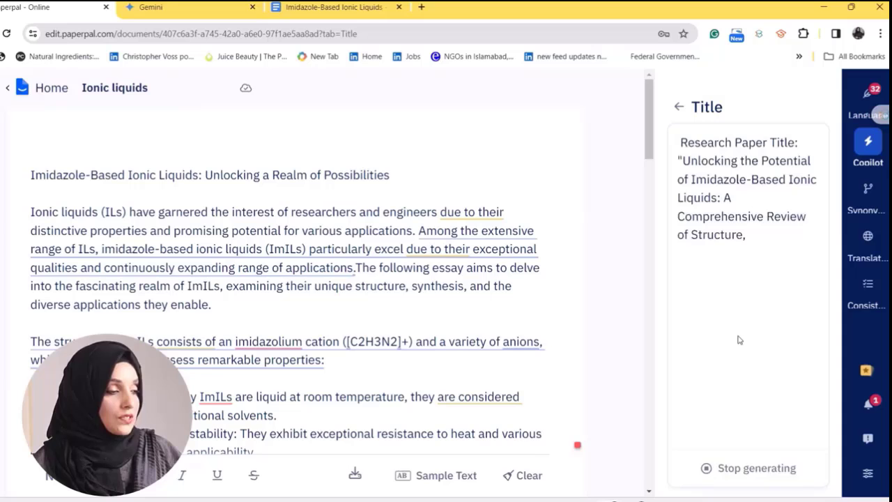
click(707, 406)
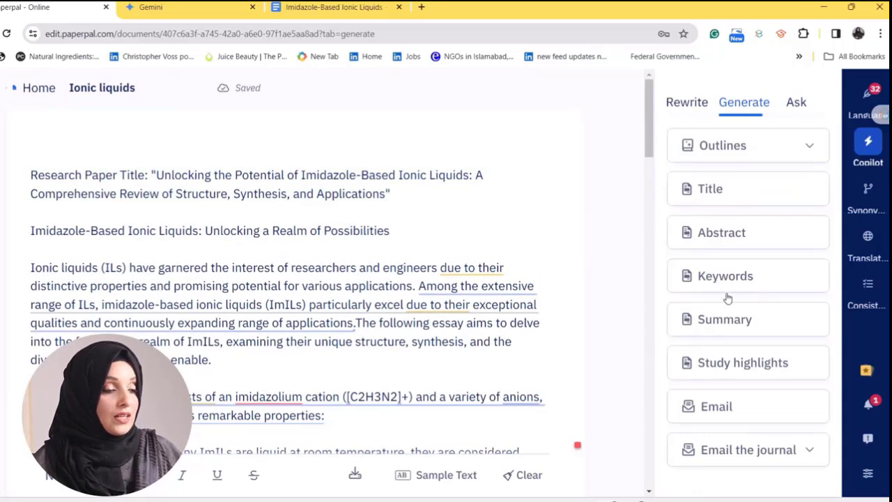
click(722, 292)
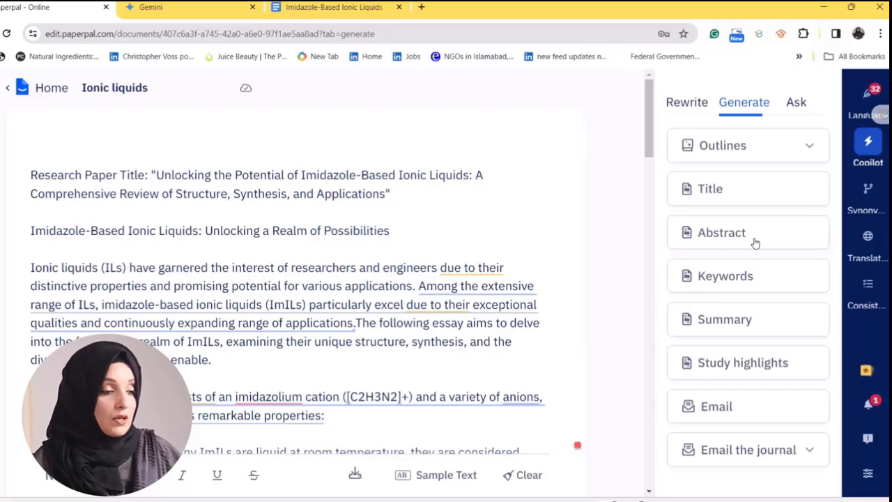
Generate an abstract from the document and insert it on the blank line below the title
click(708, 237)
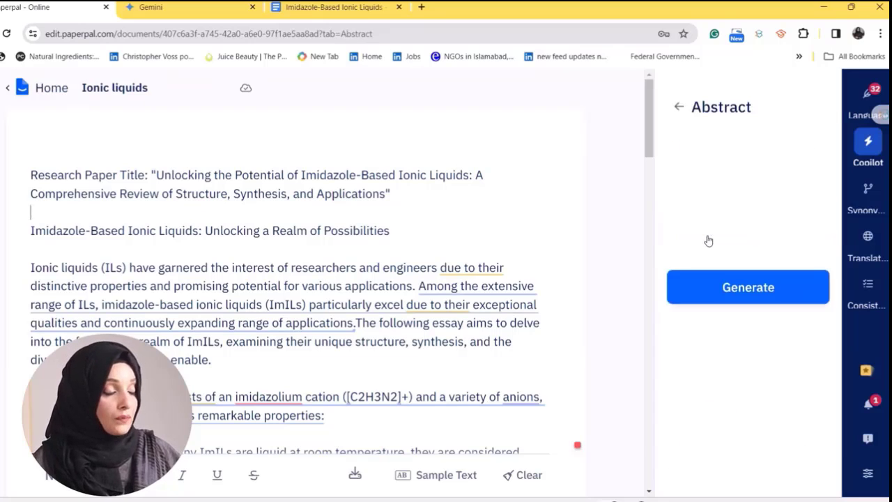
click(748, 293)
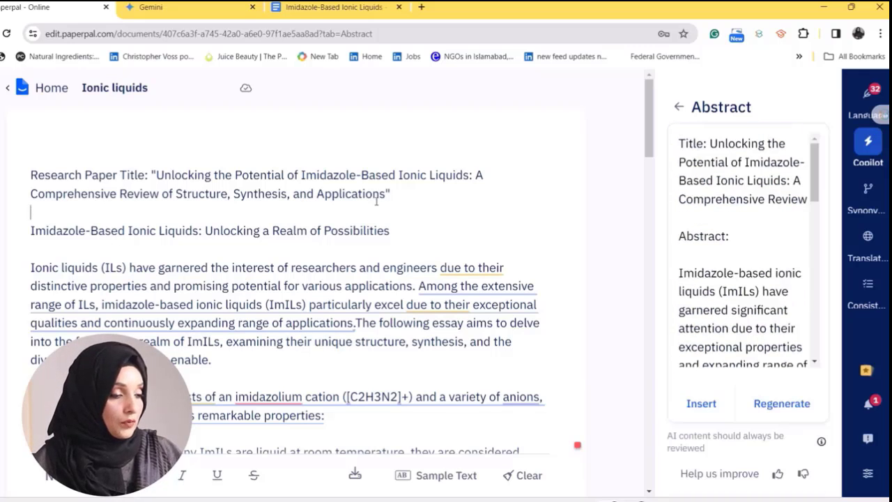
click(155, 211)
click(701, 403)
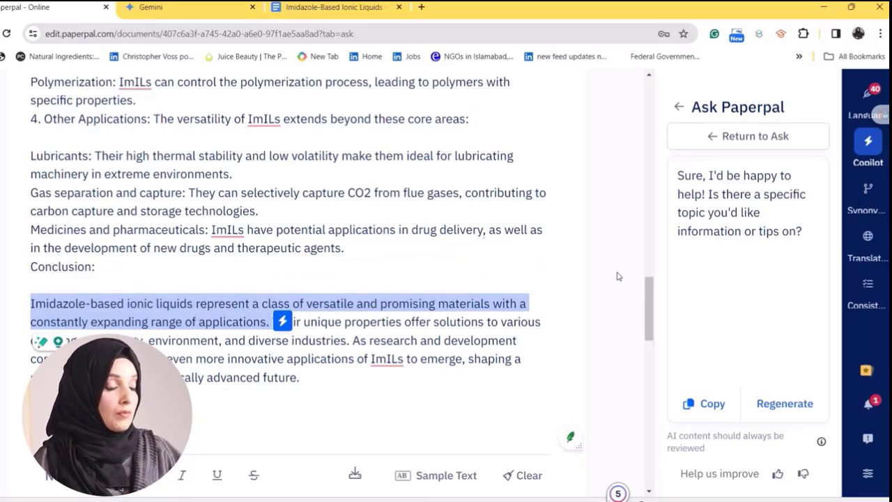
Replace the old question with the copied conclusion sentence and submit it to Ask Paperpal
click(711, 137)
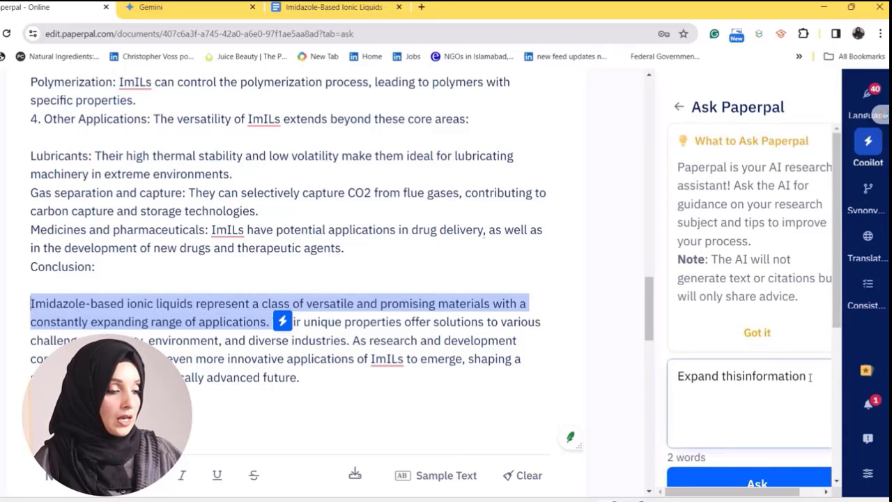
drag(809, 377, 676, 376)
text(Imidazole-based ionic liquids represent a class of versatile and promising materials with a constantly expanding range of applications.)
click(760, 483)
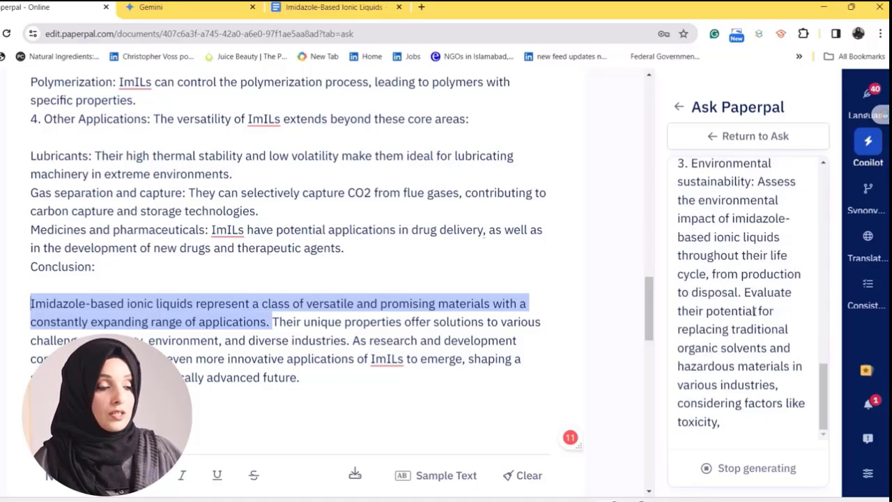
Get academic synonyms for 'properties', then try translating it, which fails for English text
click(871, 199)
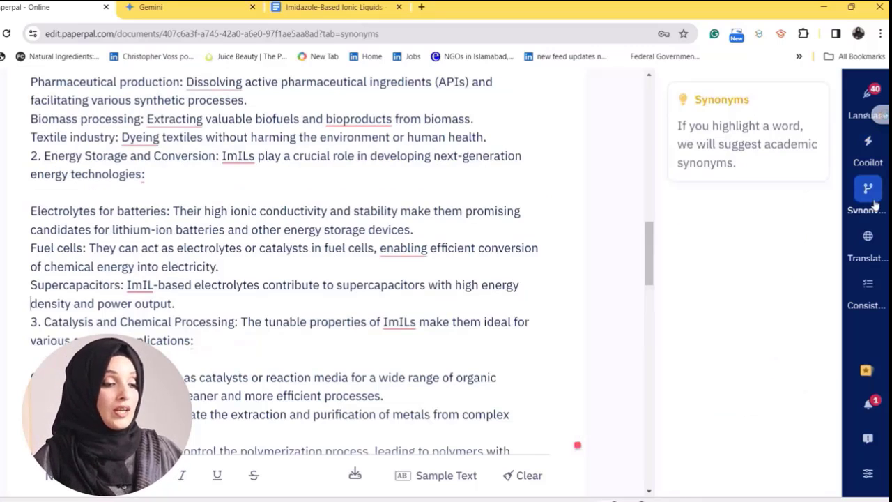
mouse_move(330, 120)
double_click(328, 322)
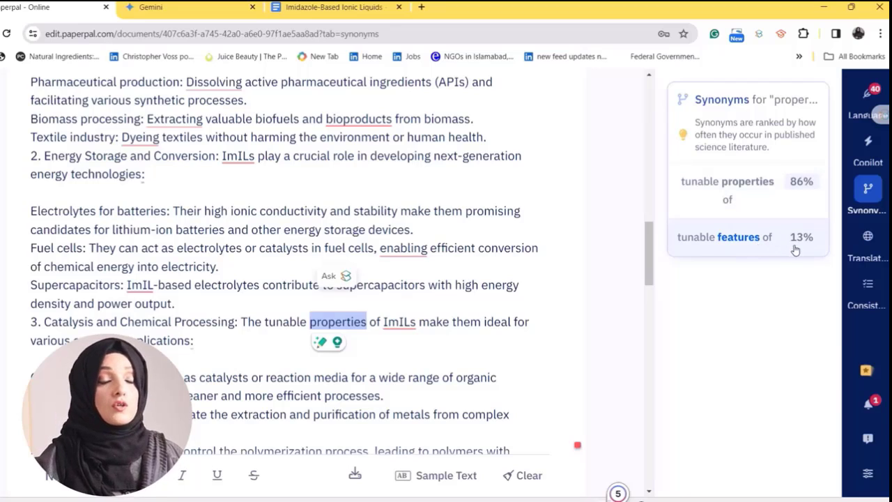
click(865, 254)
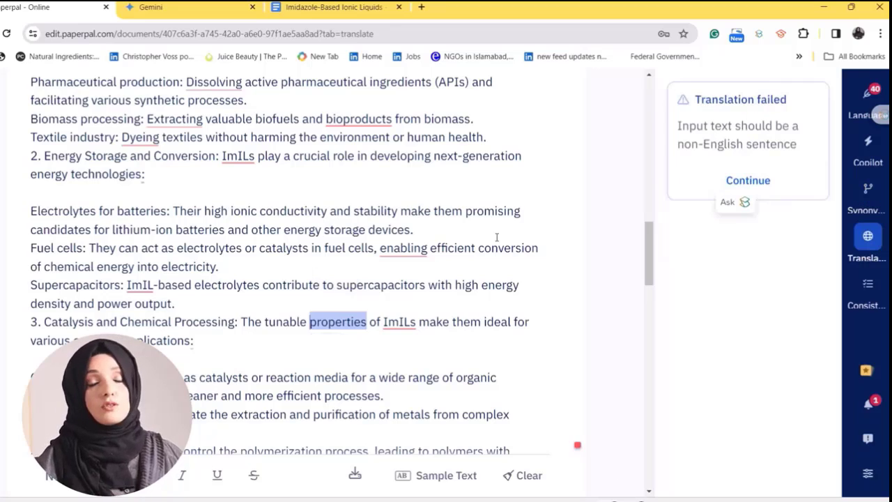